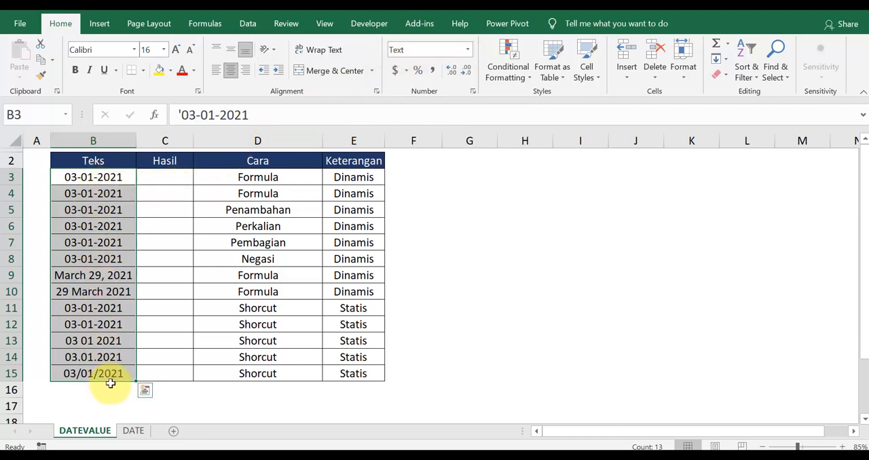
# Enter the formula =DATEVALUE(B3) in cell C3 to convert the text date in B3
pyautogui.click(160, 177)
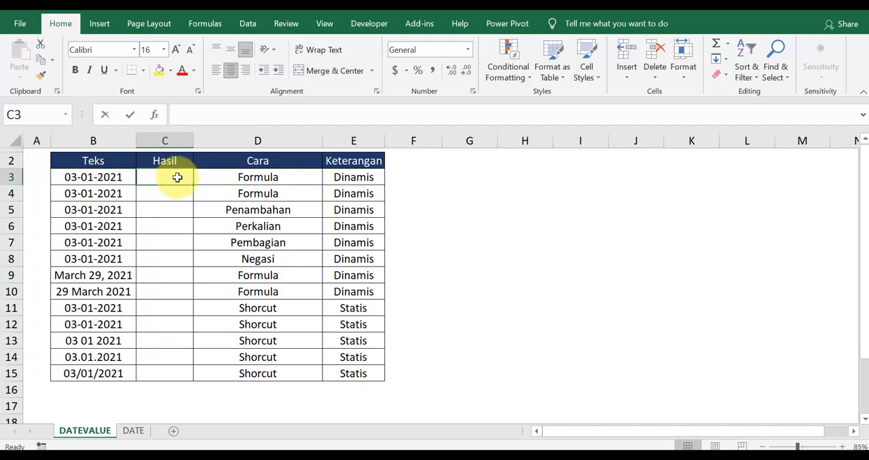
pyautogui.write('=DATEVAL')
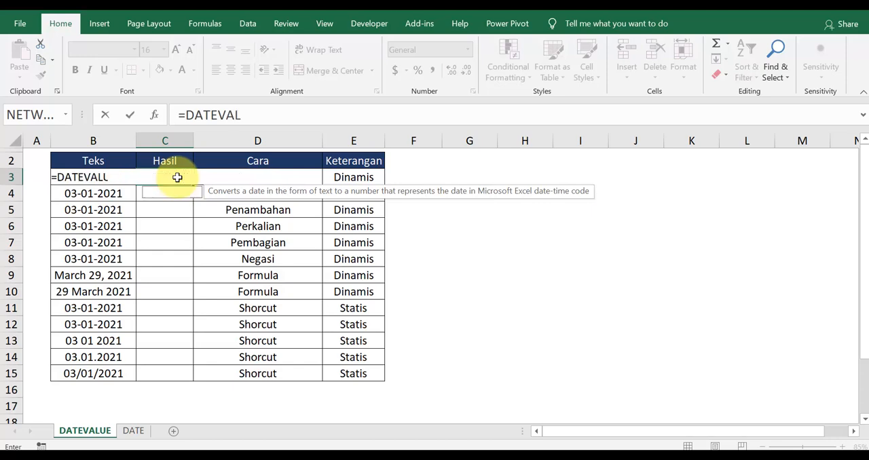
pyautogui.write('UE(')
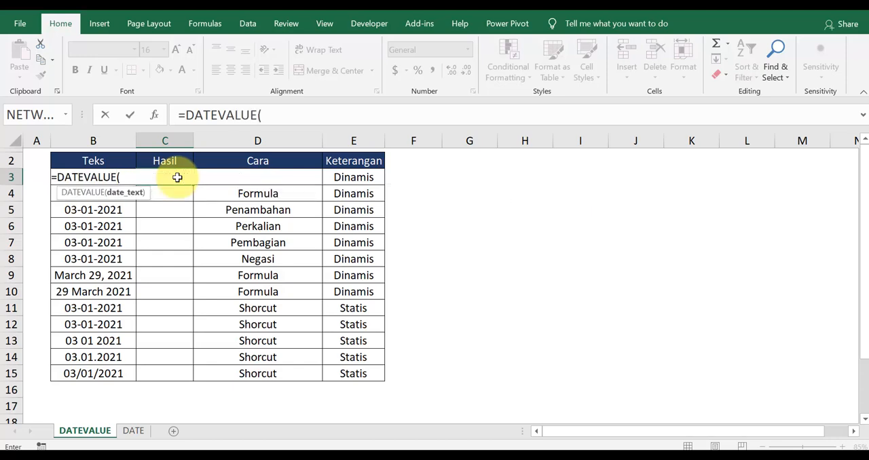
pyautogui.press('Left')
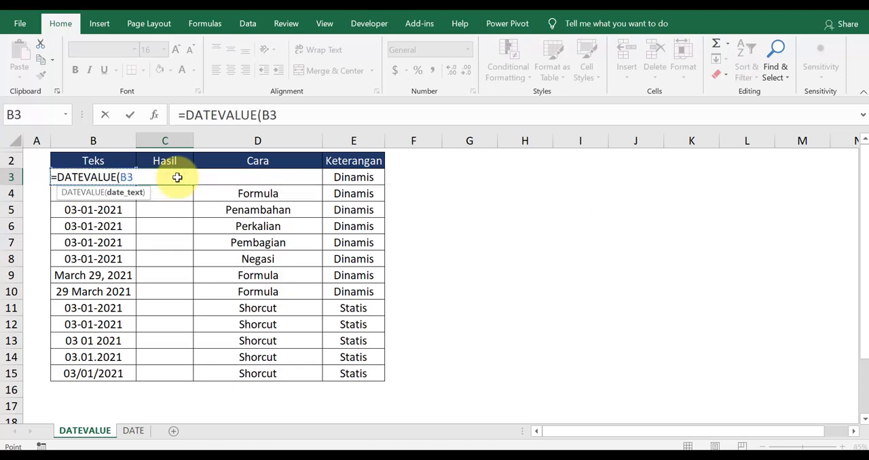
pyautogui.write(')')
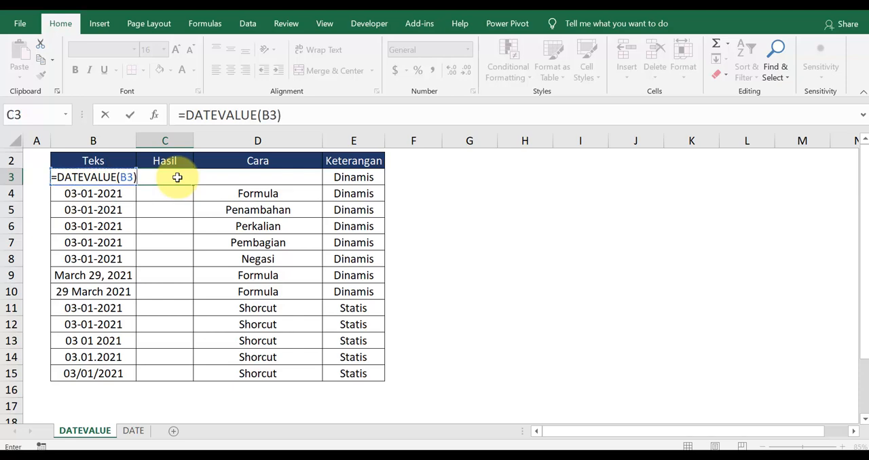
pyautogui.press('Return')
pyautogui.click(177, 177)
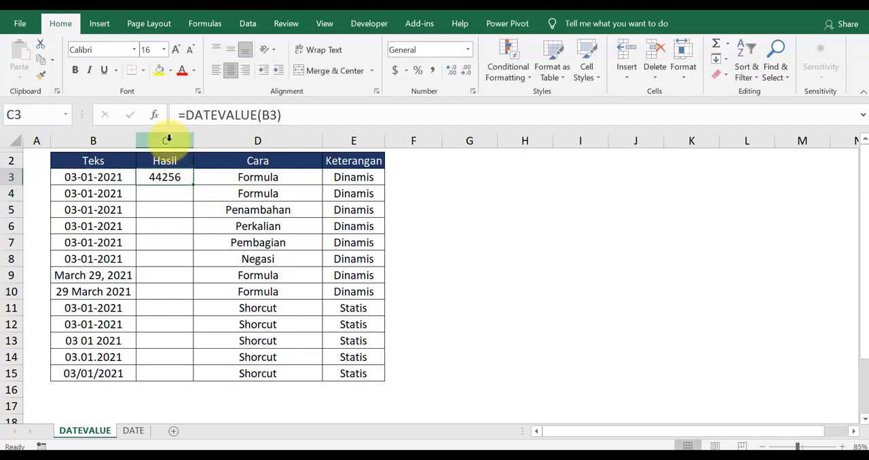
# Format the whole of column C as Date with the 14-Mar-12 type, using the English (United States) locale
pyautogui.click(168, 140)
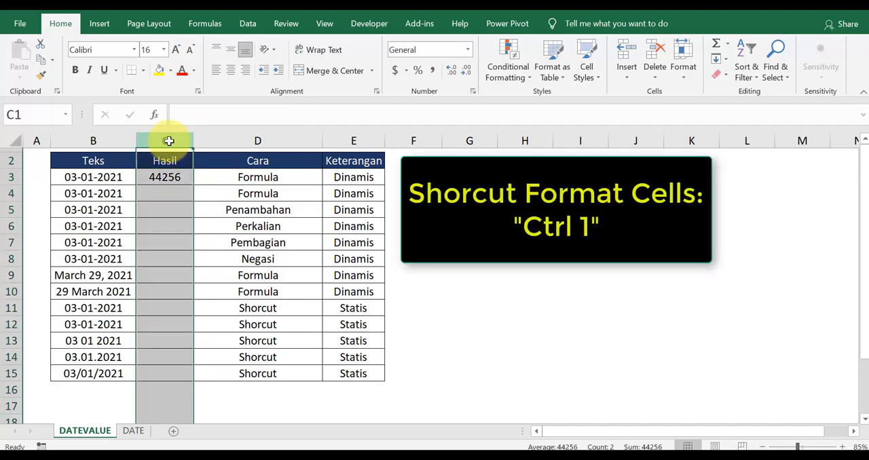
pyautogui.hotkey('ctrl', '1')
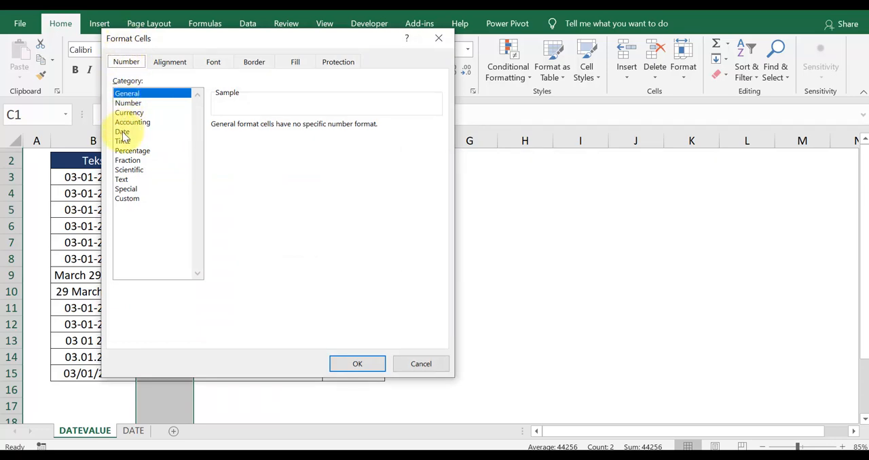
pyautogui.click(126, 132)
pyautogui.click(246, 193)
pyautogui.scroll(-1, 246, 194)
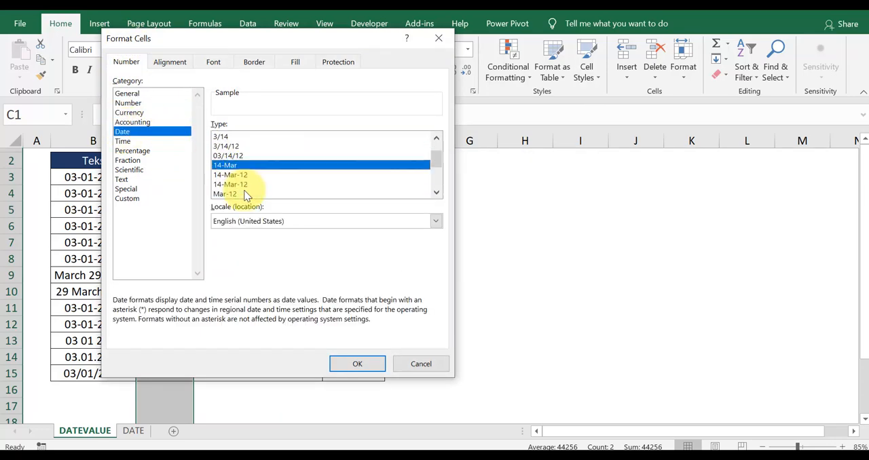
pyautogui.click(246, 175)
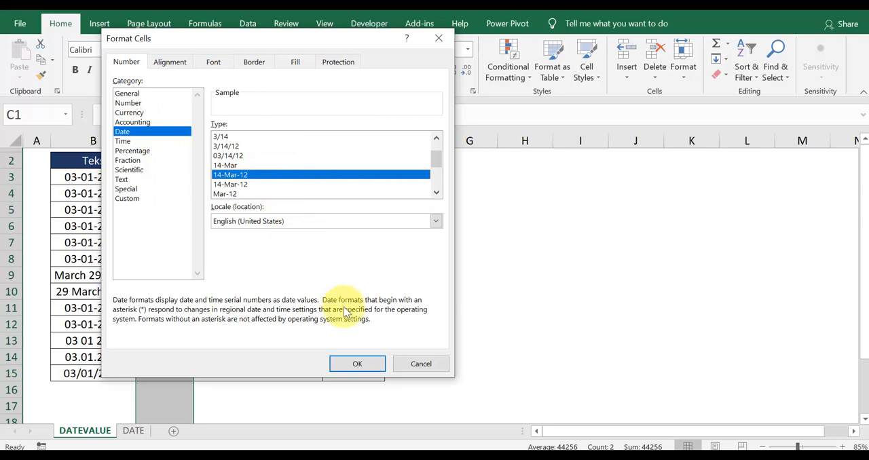
pyautogui.click(358, 365)
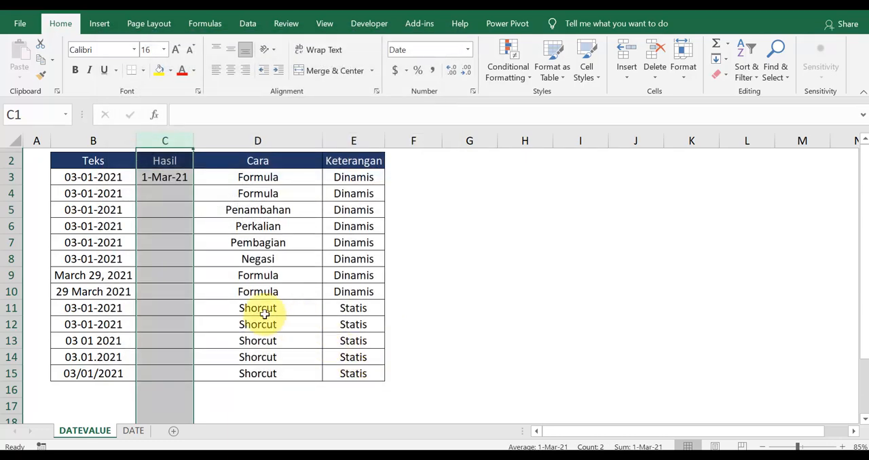
# Enter the formula =VALUE(B4) in cell C4 to convert the text date in B4
pyautogui.click(160, 193)
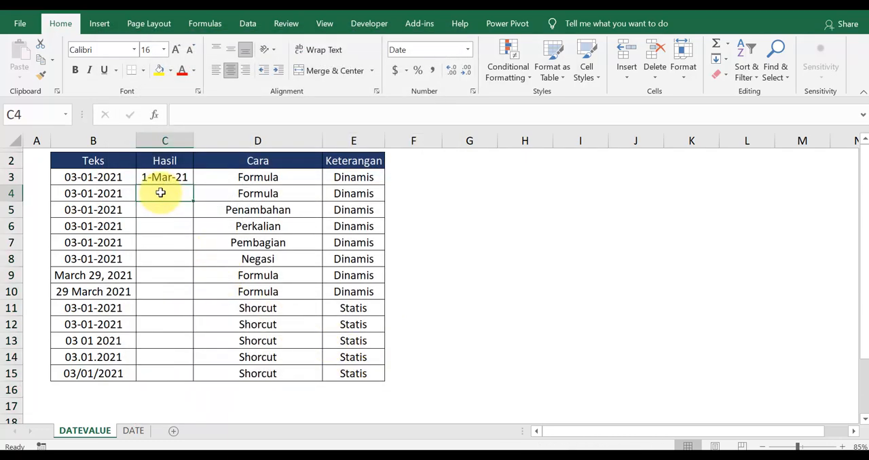
pyautogui.click(163, 178)
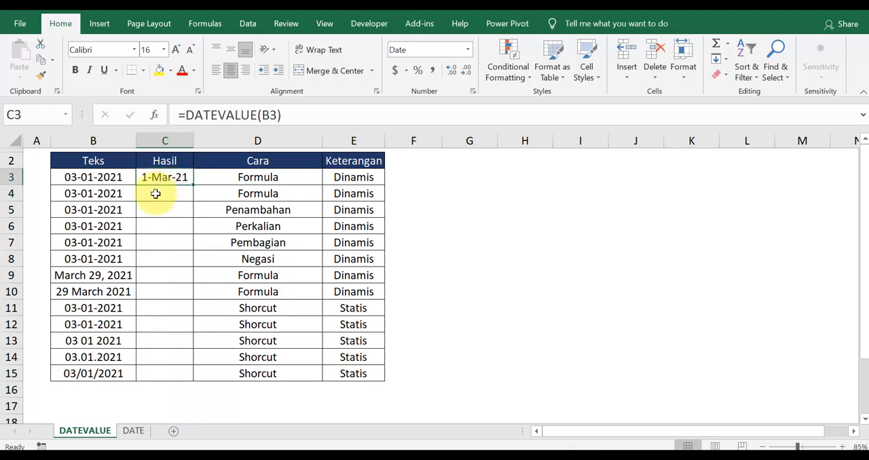
pyautogui.click(156, 191)
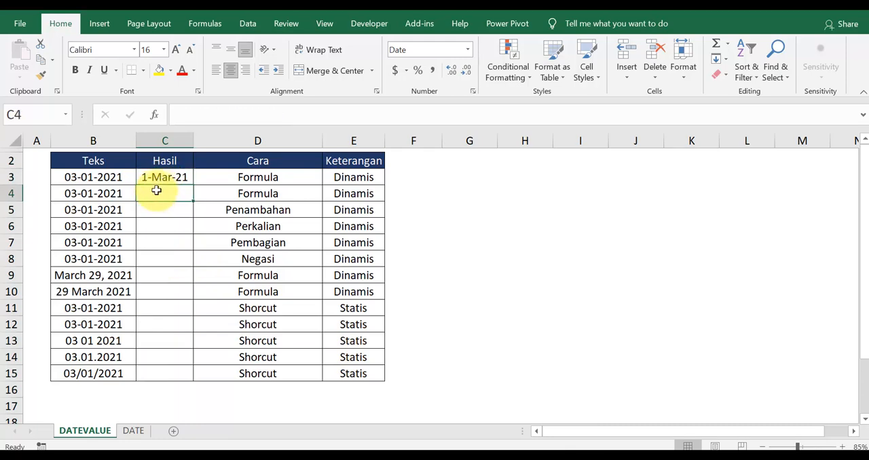
pyautogui.write('=VALUE(')
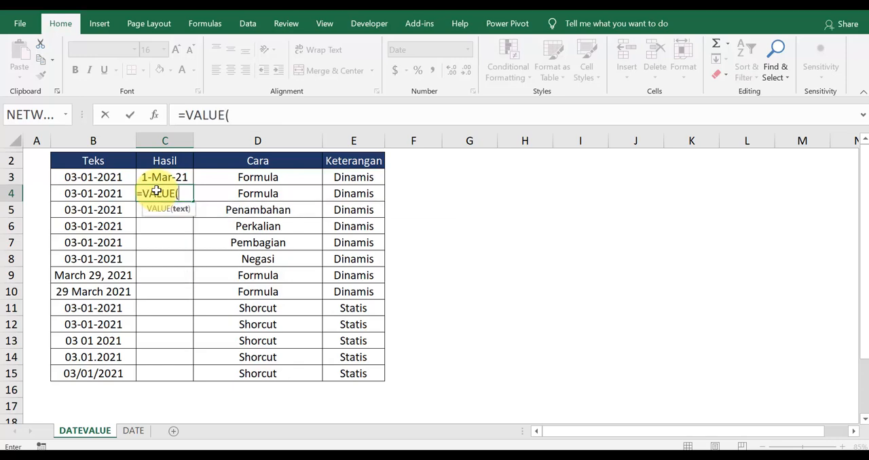
pyautogui.press('Left')
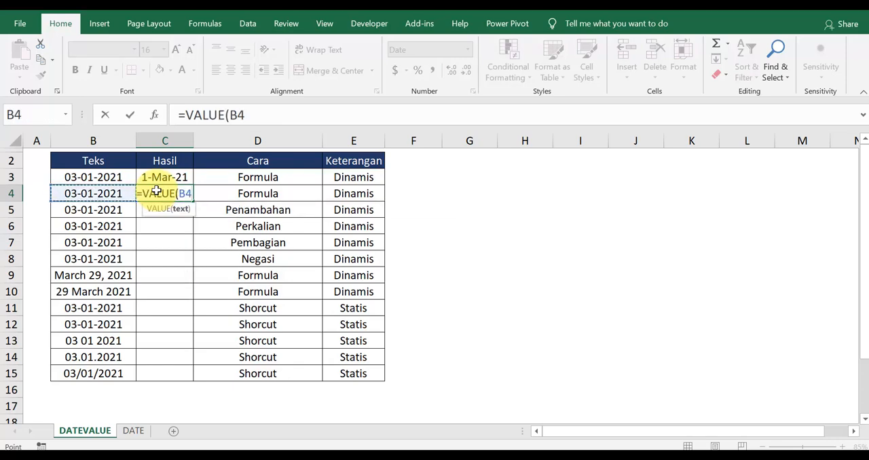
pyautogui.press('Return')
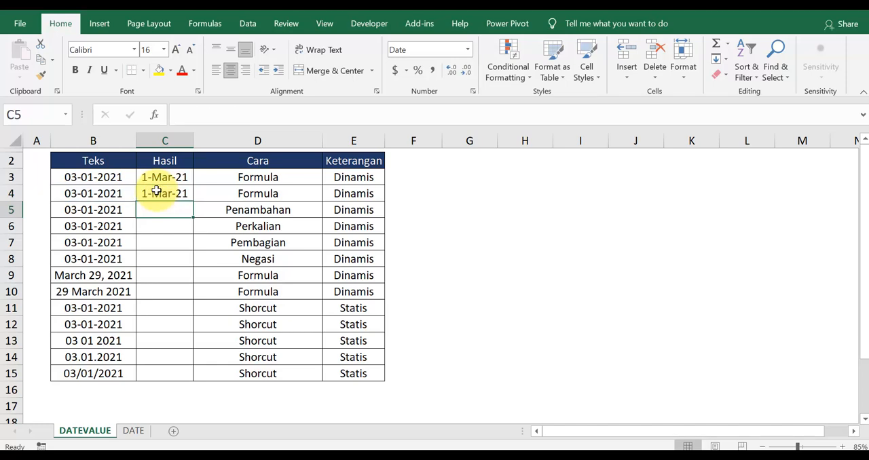
# Convert the text date in B5 by addition, entering the formula =B5+0 in cell C5
pyautogui.press('Right')
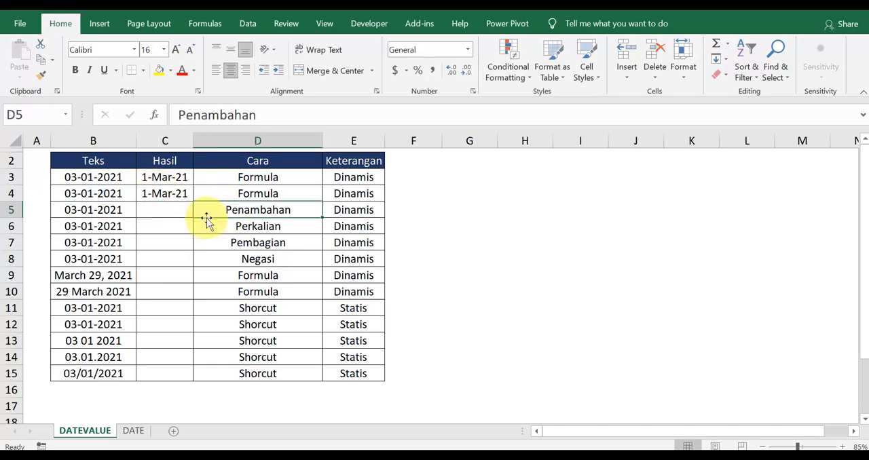
pyautogui.click(170, 212)
pyautogui.write('=')
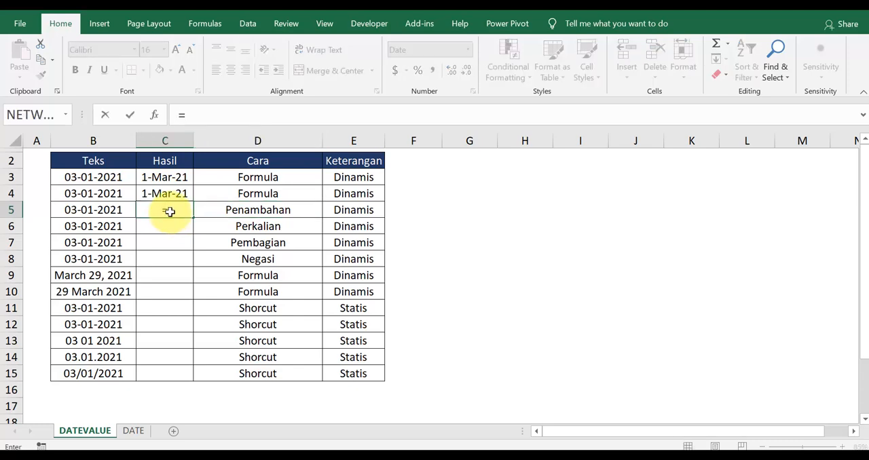
pyautogui.press('Left')
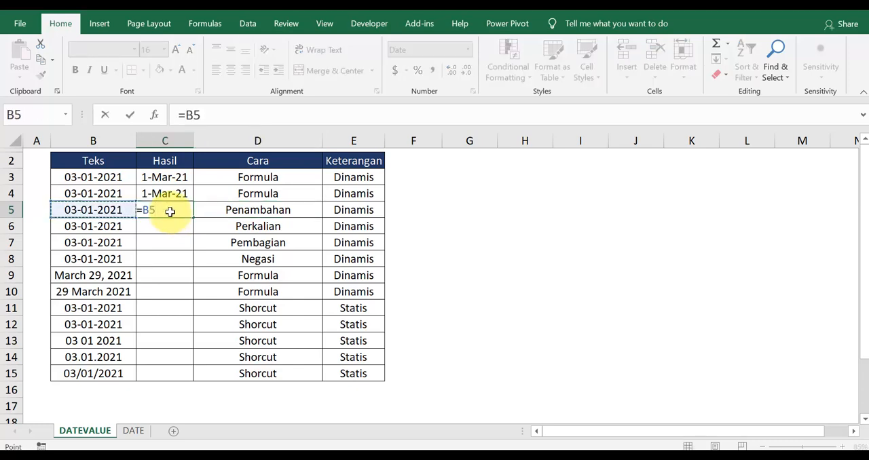
pyautogui.write('+0')
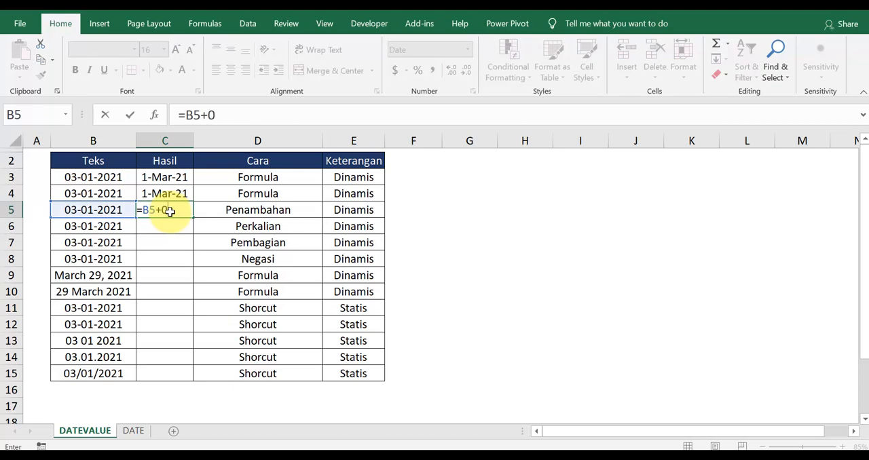
pyautogui.press('Return')
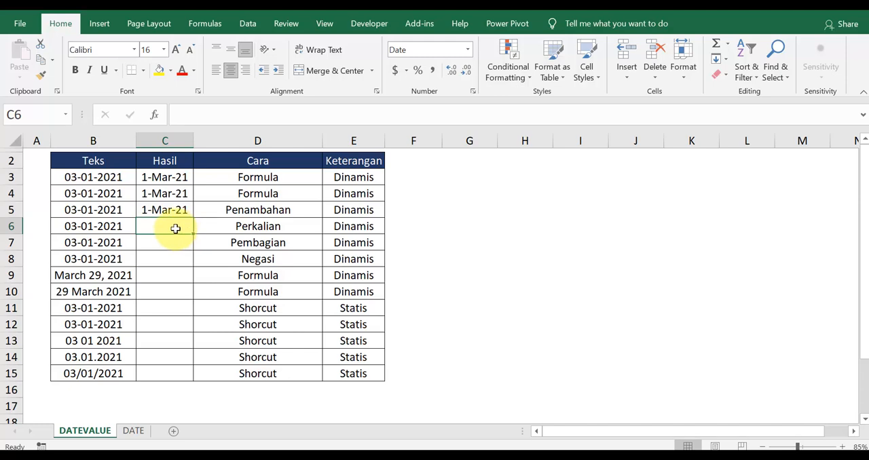
# Enter a multiplication formula based on B6 in cell C6 to convert its text into a date
pyautogui.write('=')
pyautogui.press('Left')
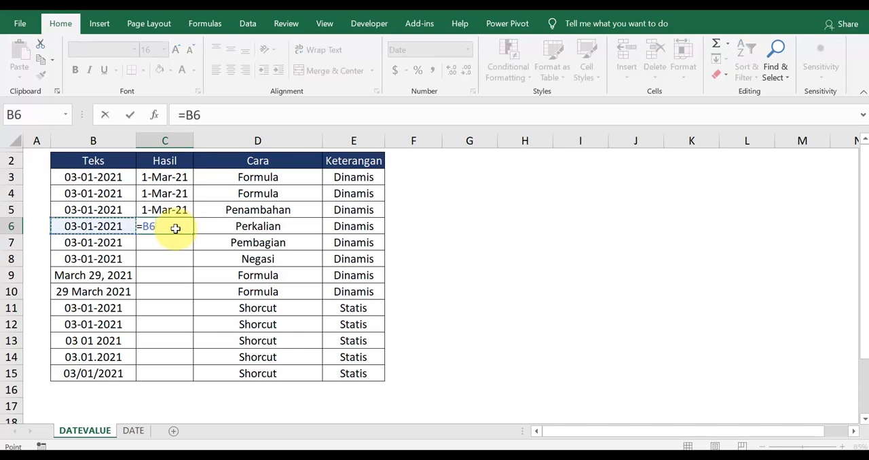
pyautogui.write('*')
pyautogui.press('Return')
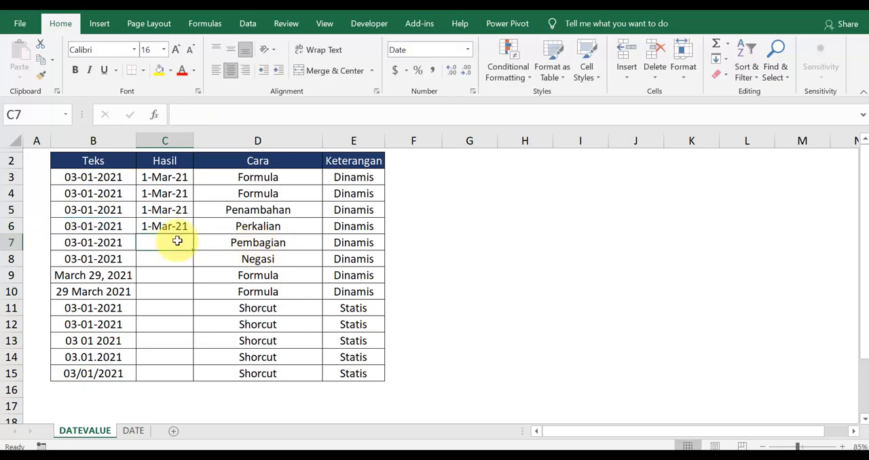
# Convert the text date in B7 by division, entering the formula =B7/1 in cell C7
pyautogui.write('=')
pyautogui.press('Left')
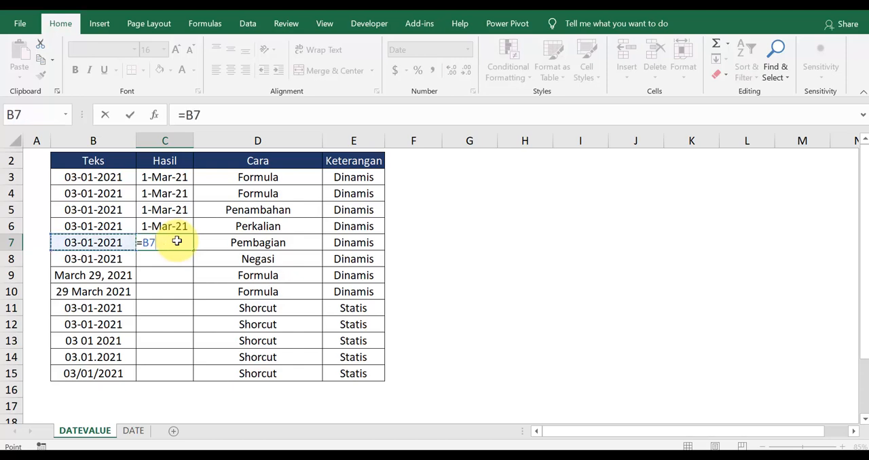
pyautogui.write('/1')
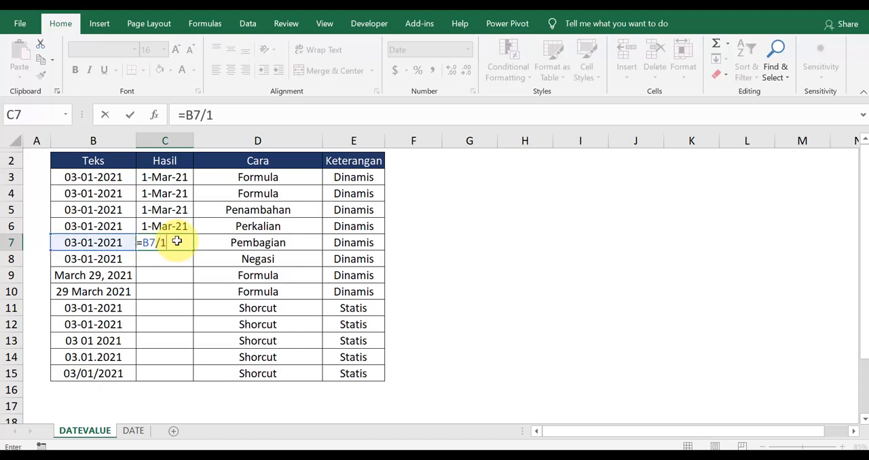
pyautogui.press('Return')
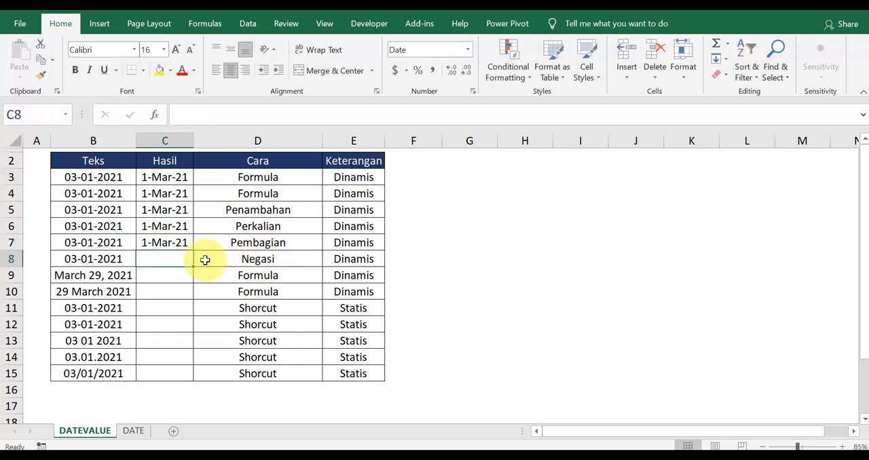
# Convert the text date in B8 by double negation, entering the formula =--B8 in cell C8
pyautogui.write('=')
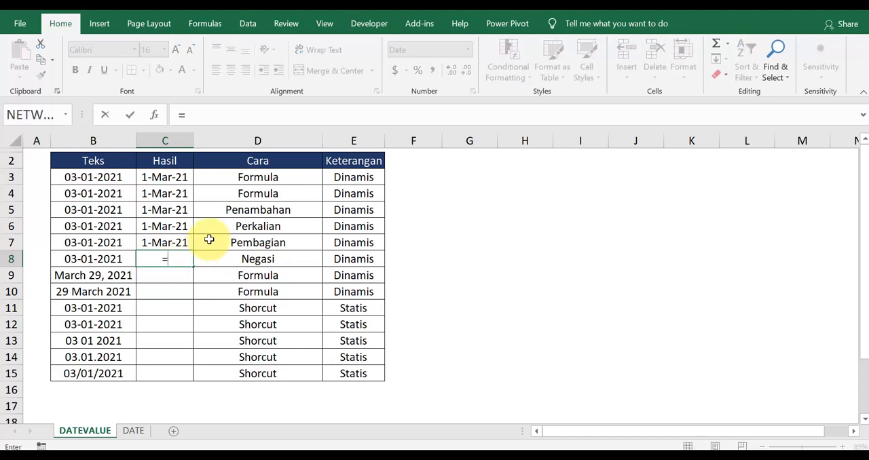
pyautogui.write('--')
pyautogui.press('Left')
pyautogui.press('Return')
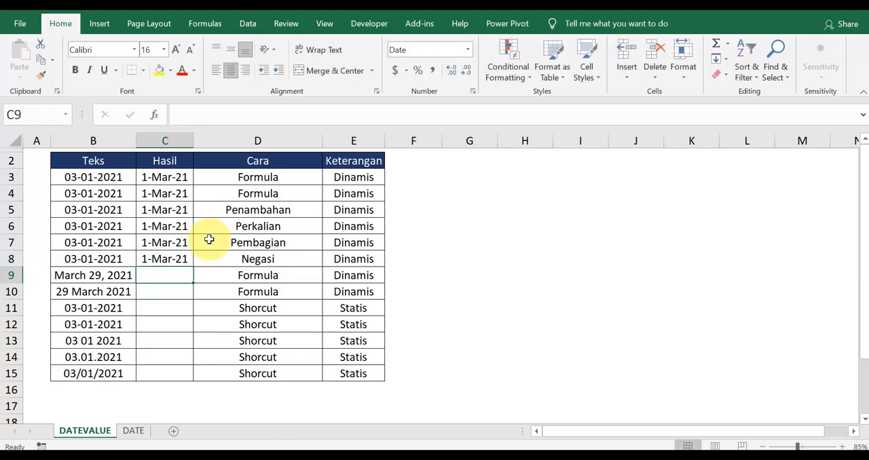
# Copy the DATEVALUE and VALUE formulas from C3:C4 into C9:C10 to convert the written-out month dates in B9:B10
pyautogui.moveTo(107, 272)
pyautogui.mouseDown()
pyautogui.moveTo(101, 291)
pyautogui.moveTo(111, 277)
pyautogui.moveTo(109, 287)
pyautogui.mouseUp()
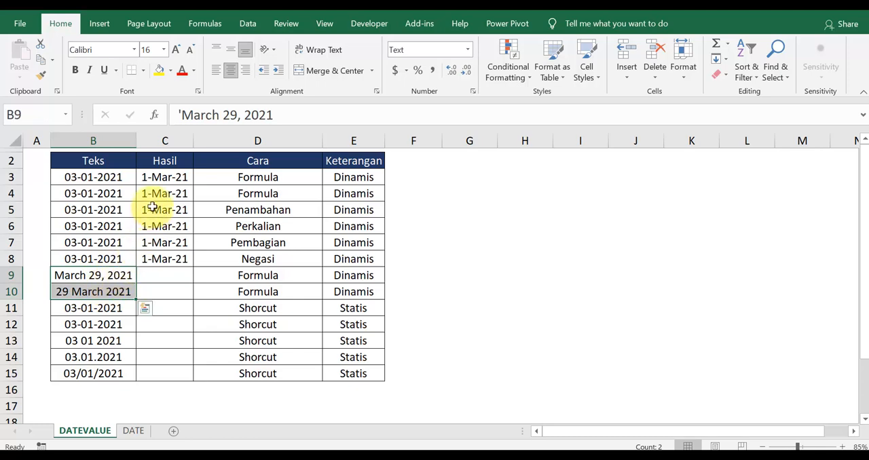
pyautogui.click(163, 178)
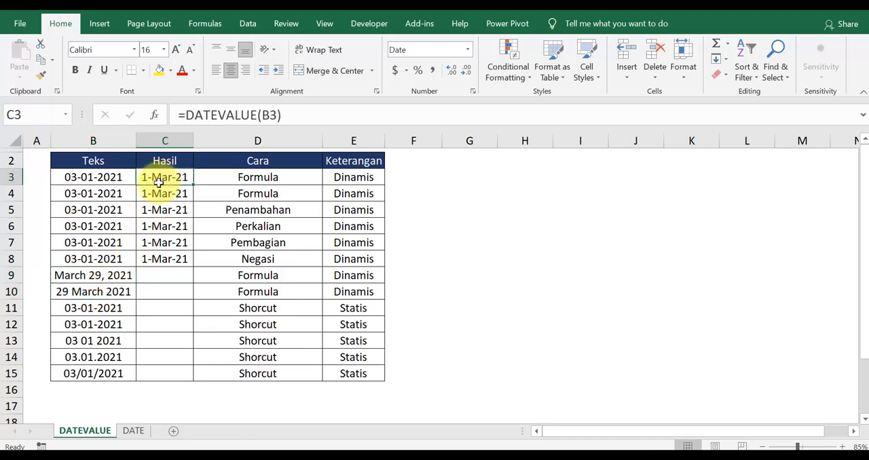
pyautogui.click(159, 193)
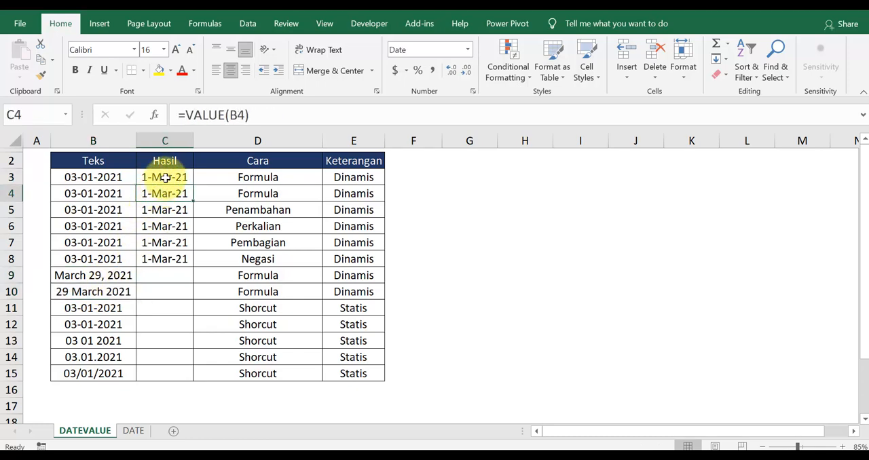
pyautogui.moveTo(165, 177); pyautogui.dragTo(163, 191)
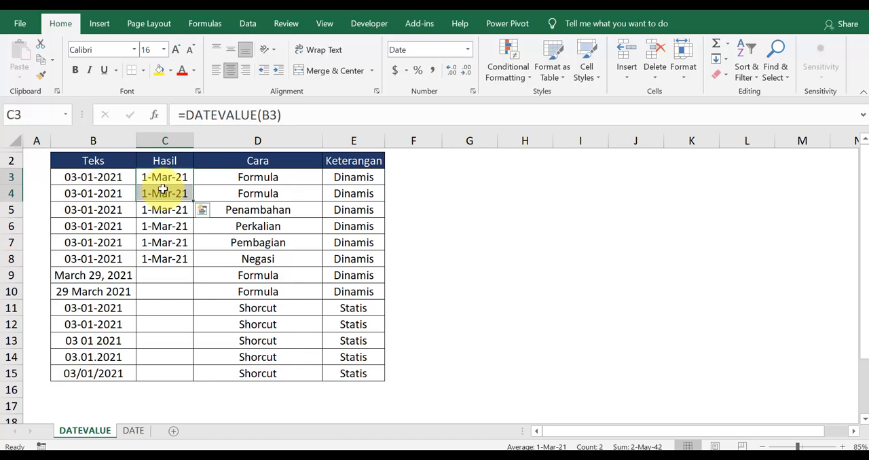
pyautogui.hotkey('ctrl', 'c')
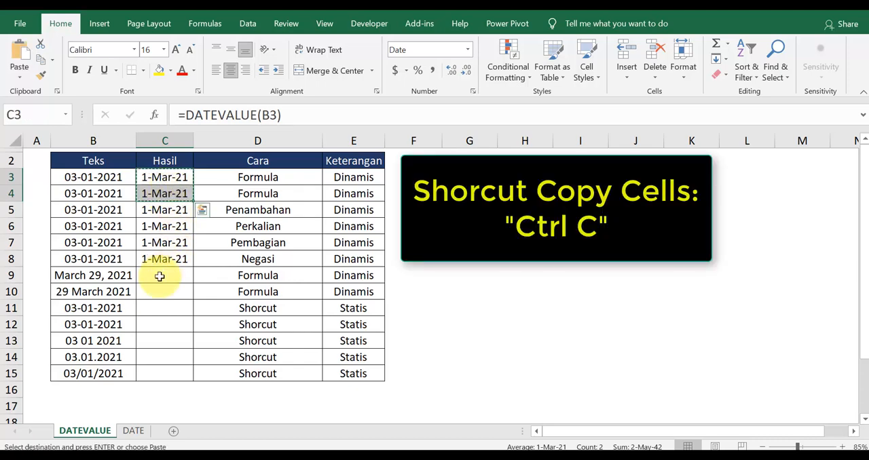
pyautogui.click(160, 276)
pyautogui.hotkey('ctrl', 'v')
pyautogui.click(178, 288)
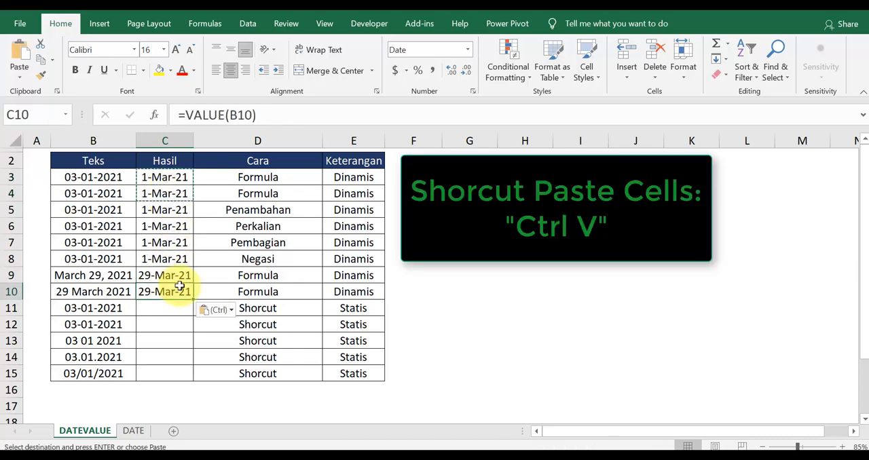
# Copy the text date in B11 and paste it into C11 with Paste Special, using Values and the Add operation
pyautogui.press('Escape')
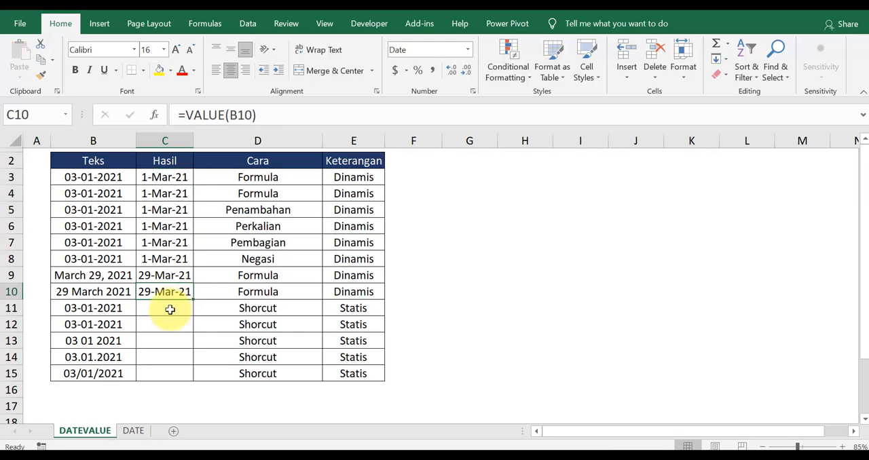
pyautogui.click(113, 313)
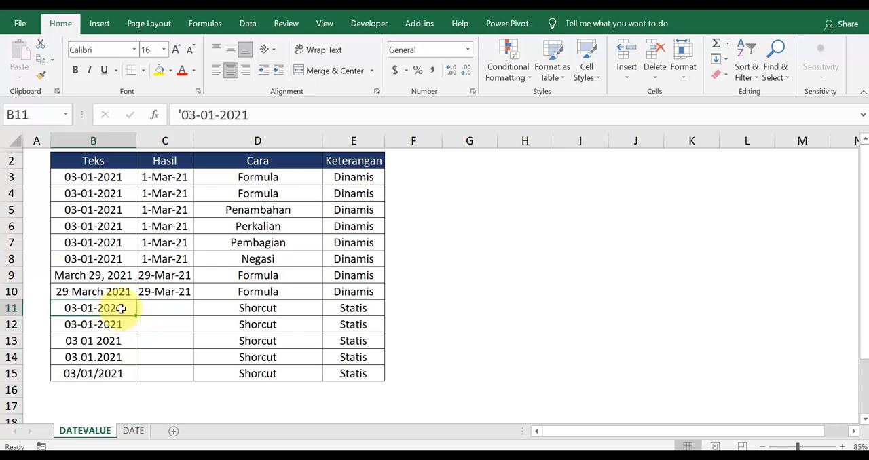
pyautogui.hotkey('ctrl', 'c')
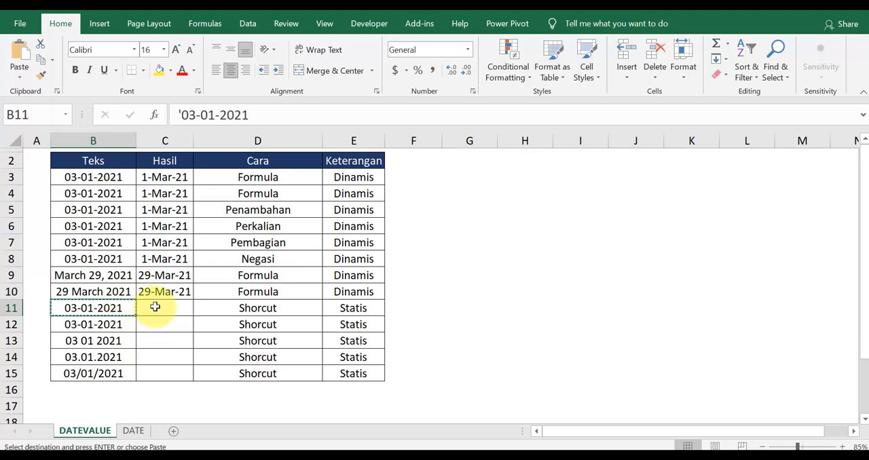
pyautogui.click(156, 307)
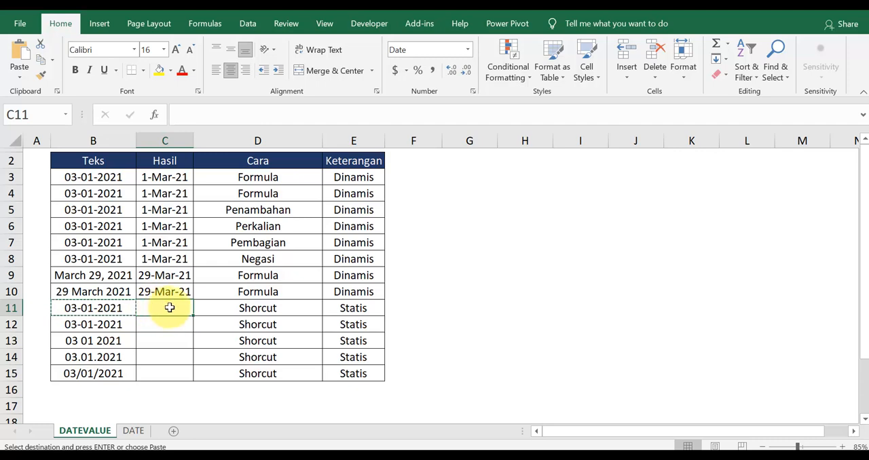
pyautogui.rightClick(170, 308)
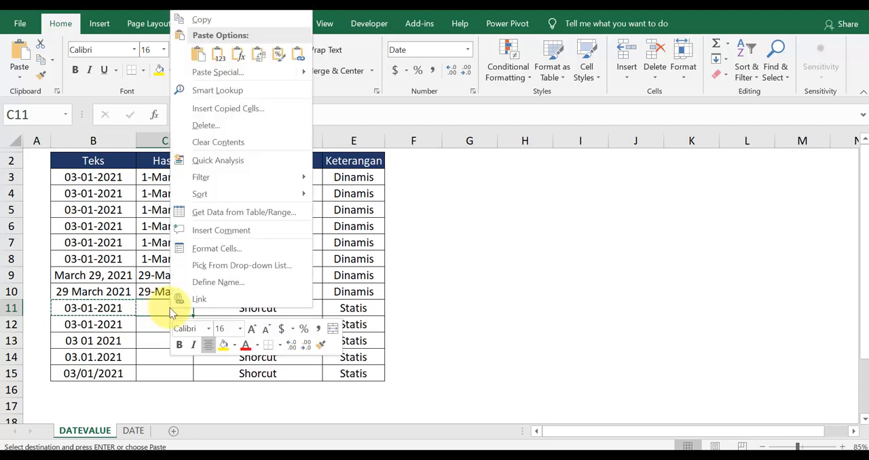
pyautogui.click(226, 72)
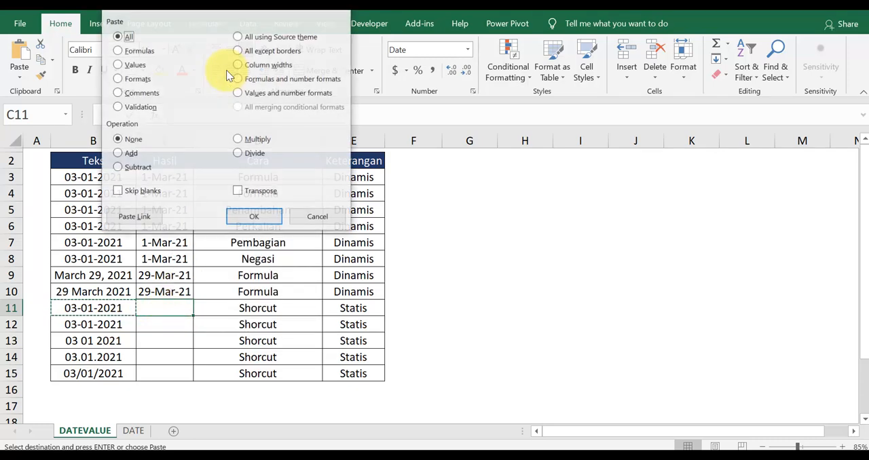
pyautogui.click(120, 67)
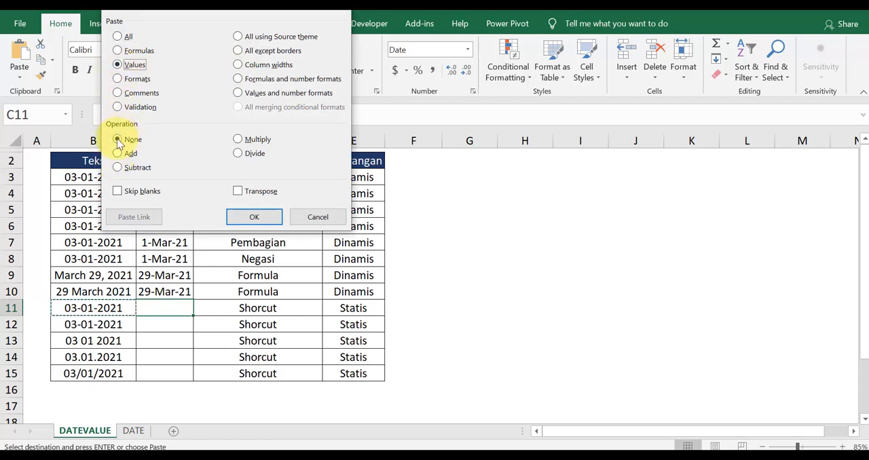
pyautogui.click(129, 155)
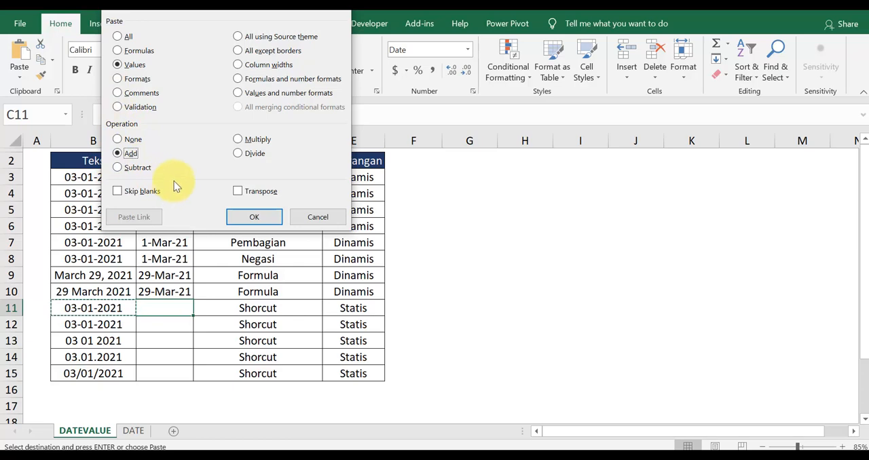
pyautogui.click(245, 214)
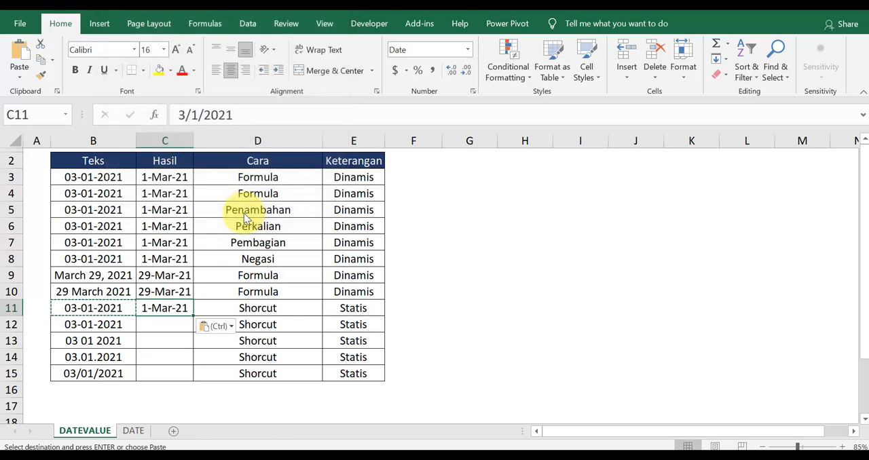
pyautogui.press('Escape')
# Compare the result in C11 with its text in B11, and examine the date separators used in B13:B15
pyautogui.click(169, 324)
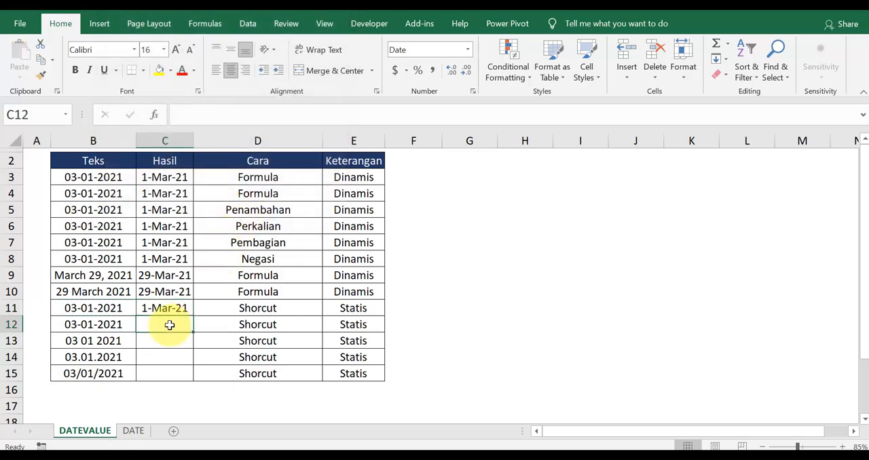
pyautogui.click(140, 308)
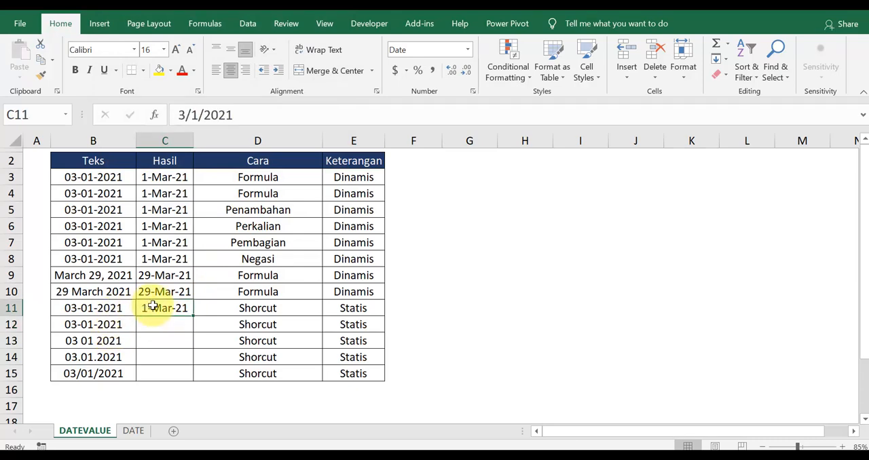
pyautogui.click(93, 312)
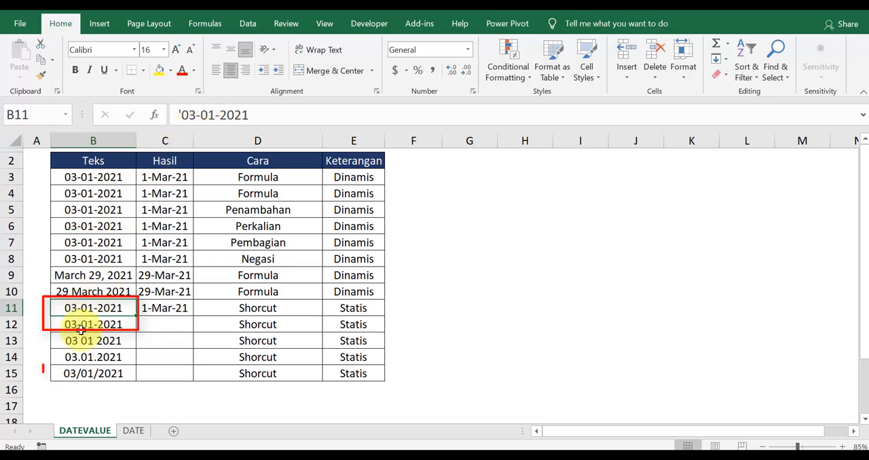
pyautogui.click(83, 372)
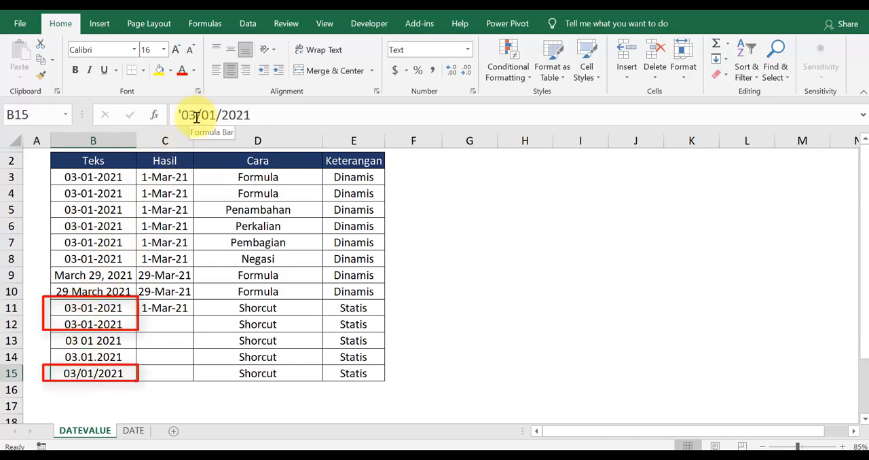
pyautogui.moveTo(107, 339); pyautogui.dragTo(106, 352)
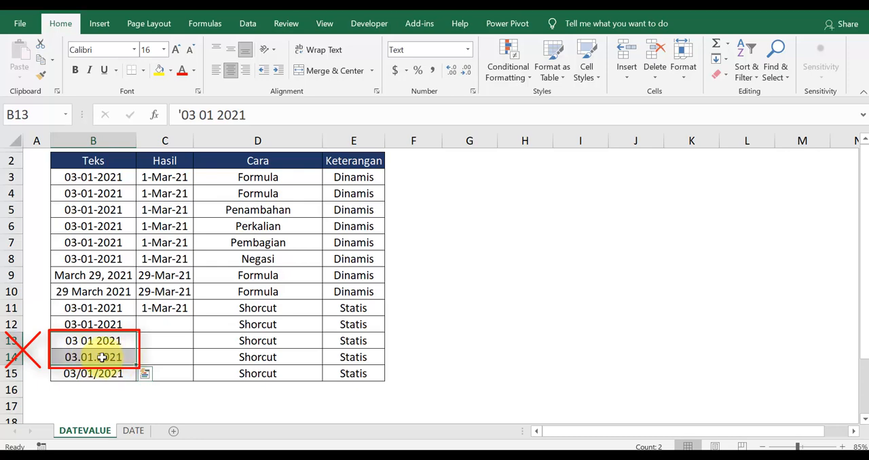
# Run Text to Columns on the text dates in B12:B15 as delimited data, with no delimiters selected
pyautogui.click(144, 323)
pyautogui.click(102, 324)
pyautogui.moveTo(102, 323); pyautogui.dragTo(112, 376)
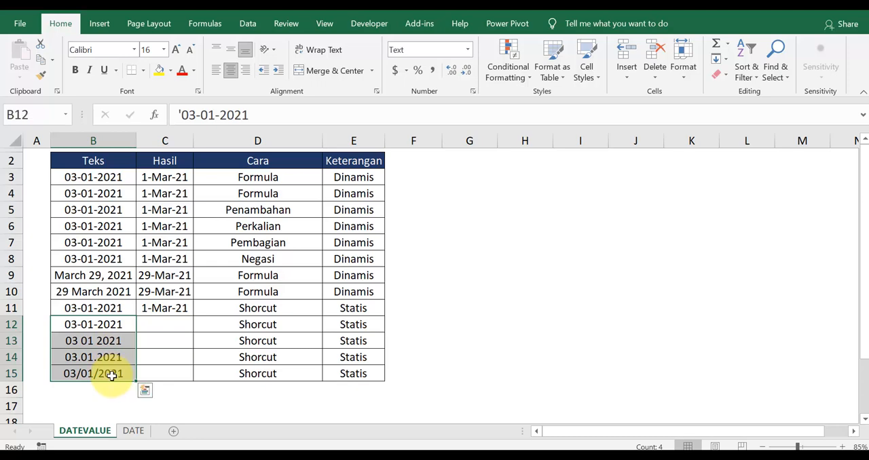
pyautogui.click(253, 25)
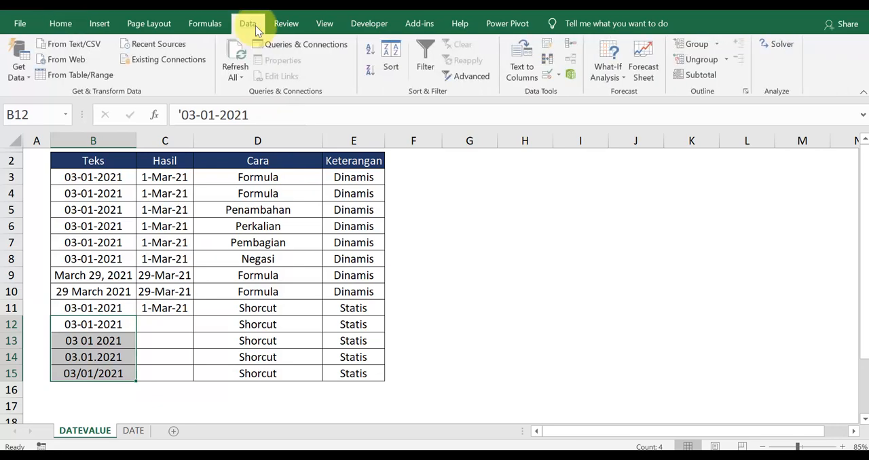
pyautogui.click(521, 70)
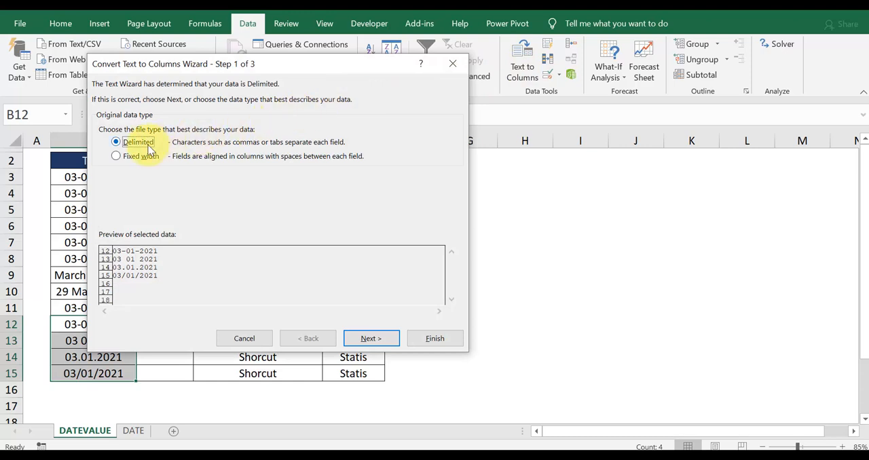
pyautogui.click(370, 338)
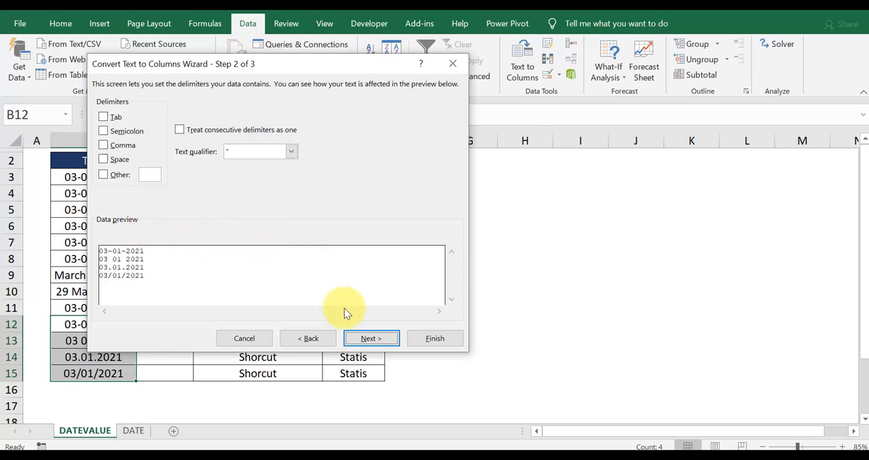
pyautogui.click(370, 340)
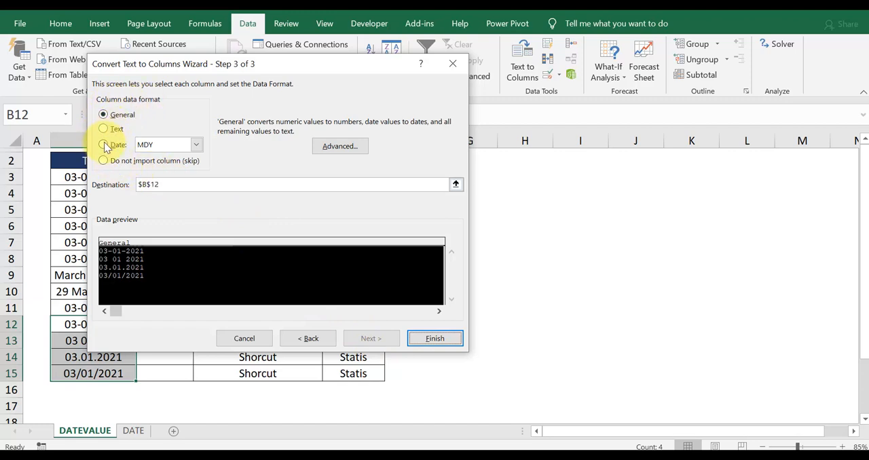
# Set the column data format to Date MDY with destination $C$12, and finish the Text to Columns conversion
pyautogui.click(103, 144)
pyautogui.click(197, 145)
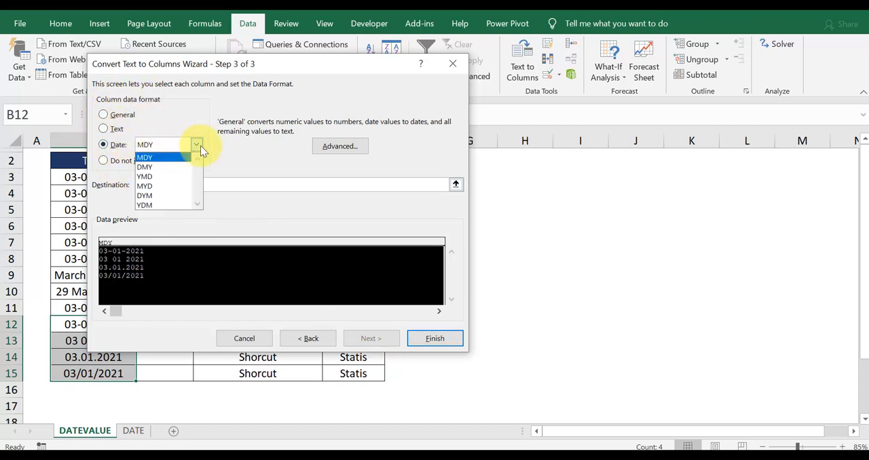
pyautogui.click(166, 157)
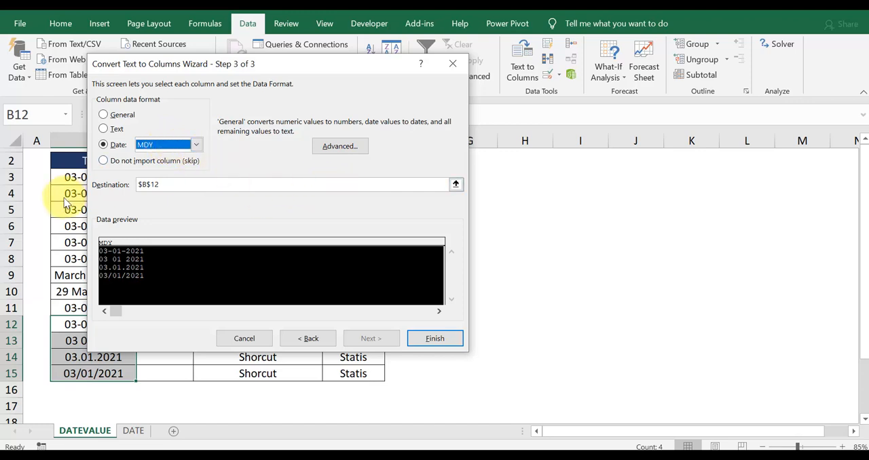
pyautogui.click(456, 187)
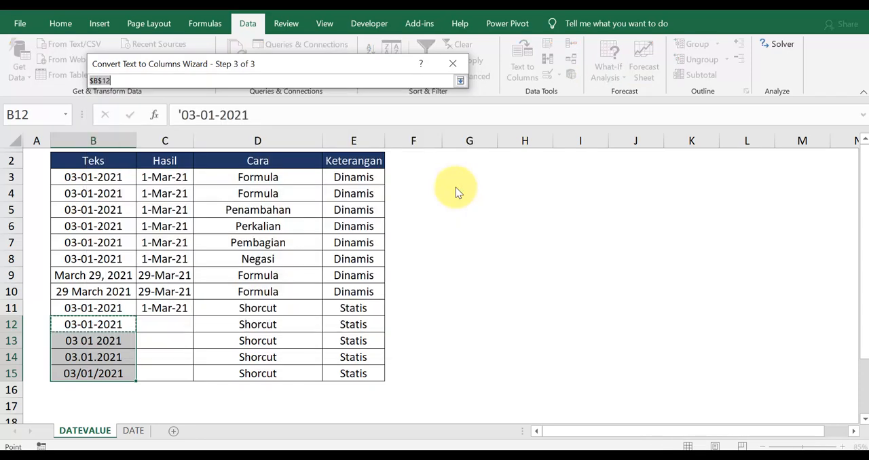
pyautogui.click(165, 327)
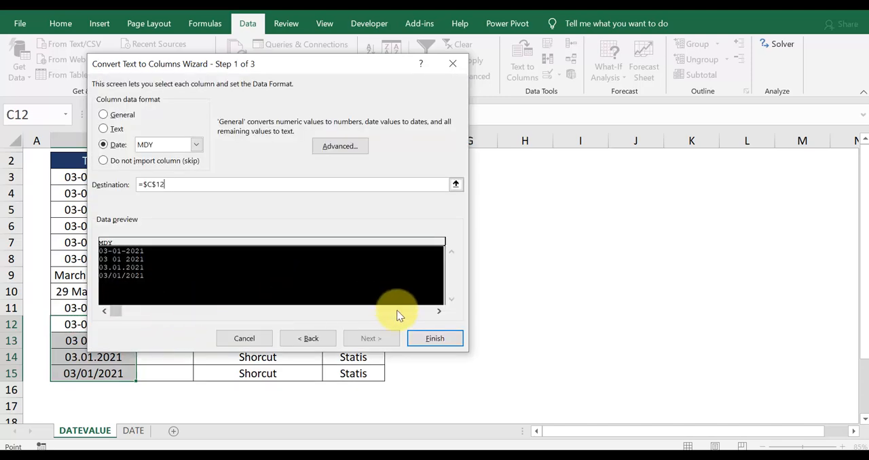
pyautogui.click(427, 341)
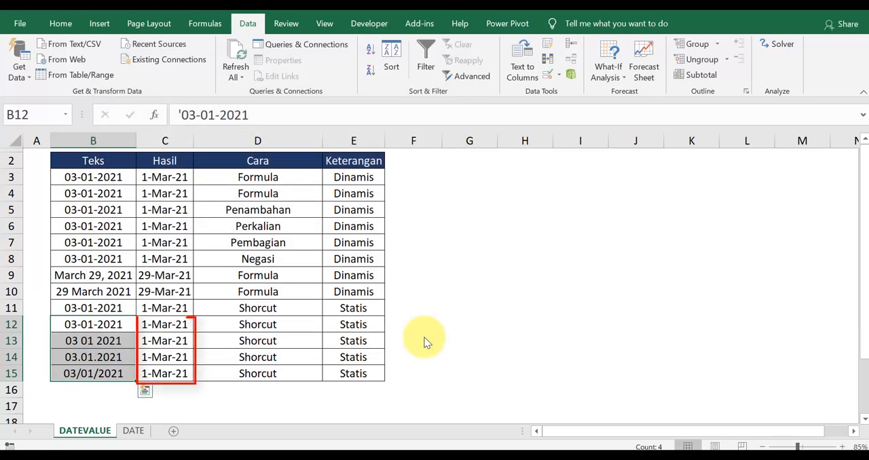
# Review the converted dates in C11:C15 and their Keterangan entries in E11:E15
pyautogui.moveTo(170, 326); pyautogui.dragTo(170, 371)
pyautogui.click(165, 325)
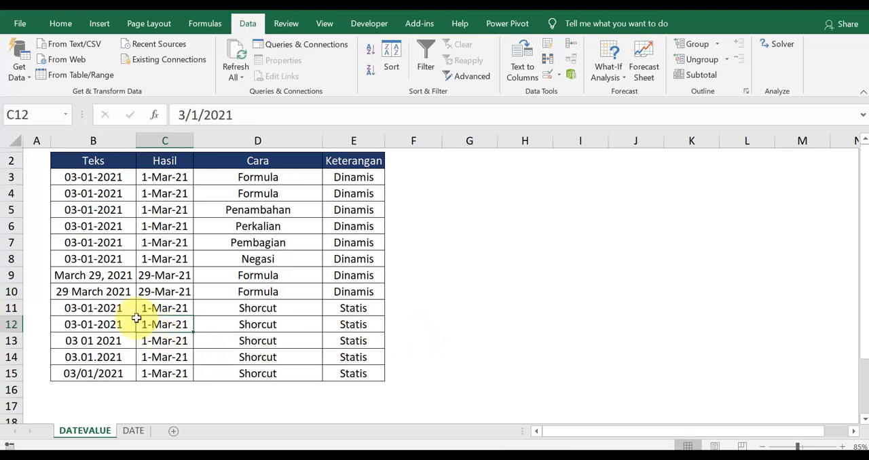
pyautogui.click(102, 312)
pyautogui.moveTo(165, 309); pyautogui.dragTo(170, 372)
pyautogui.moveTo(349, 307); pyautogui.dragTo(353, 374)
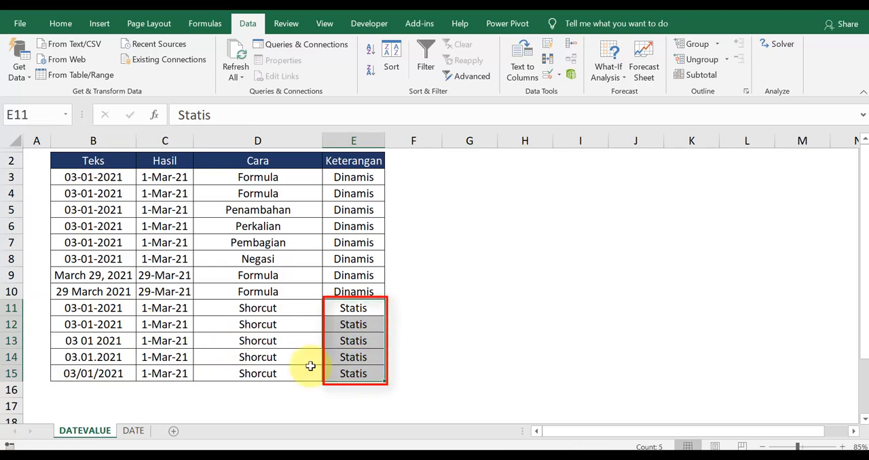
# Change the text date in B11 to 08-01-2021 and check whether the pasted date in C11 responds
pyautogui.click(93, 310)
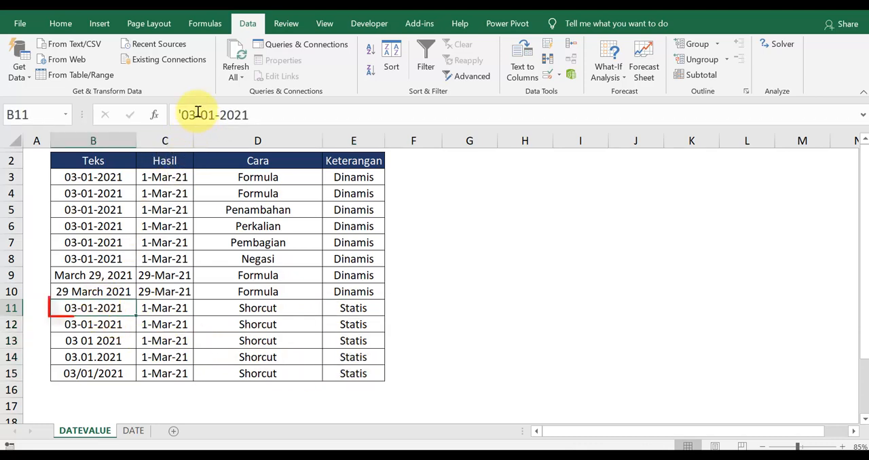
pyautogui.click(196, 115)
pyautogui.press('BackSpace')
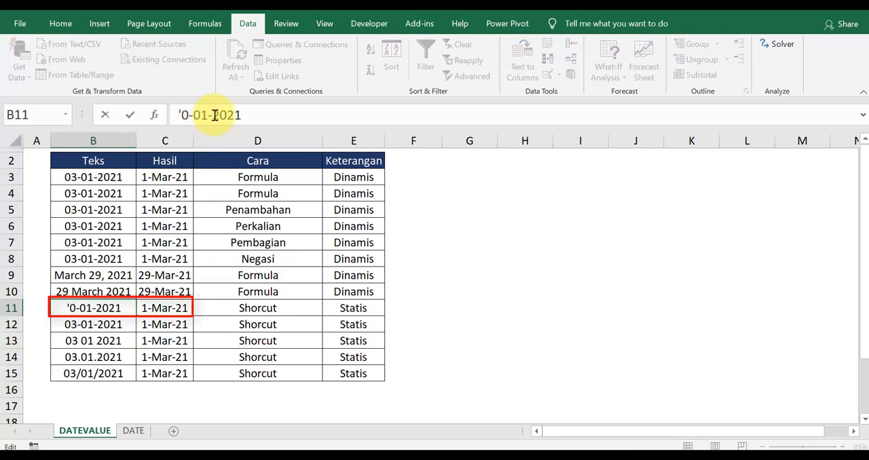
pyautogui.write('8')
pyautogui.press('Return')
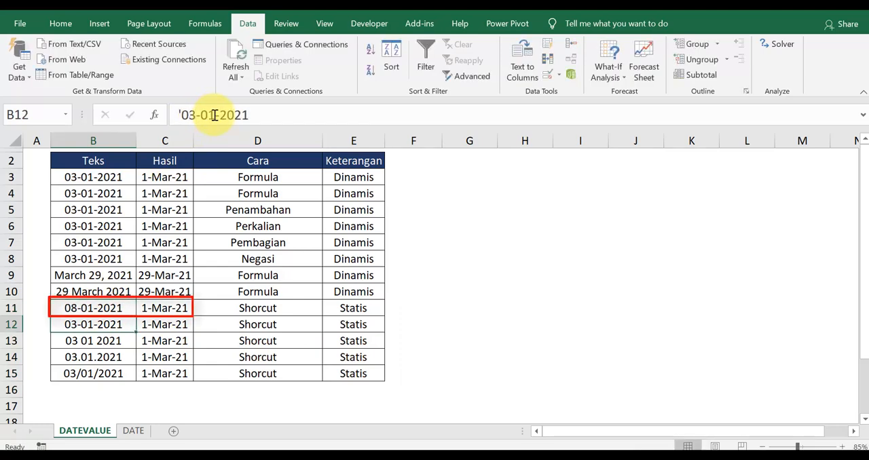
pyautogui.click(153, 307)
pyautogui.click(102, 308)
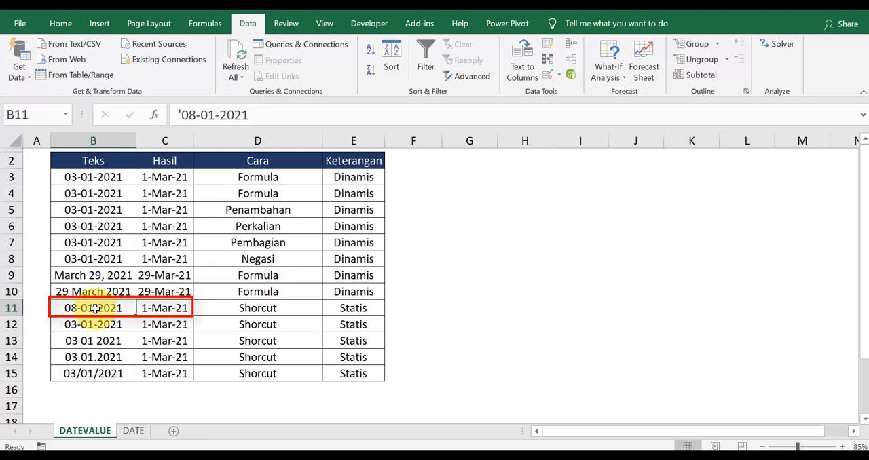
pyautogui.click(153, 307)
pyautogui.click(91, 307)
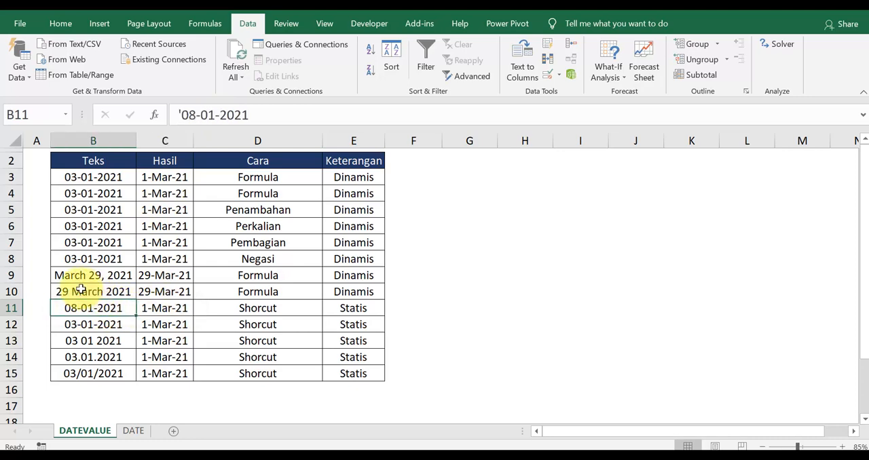
pyautogui.click(152, 308)
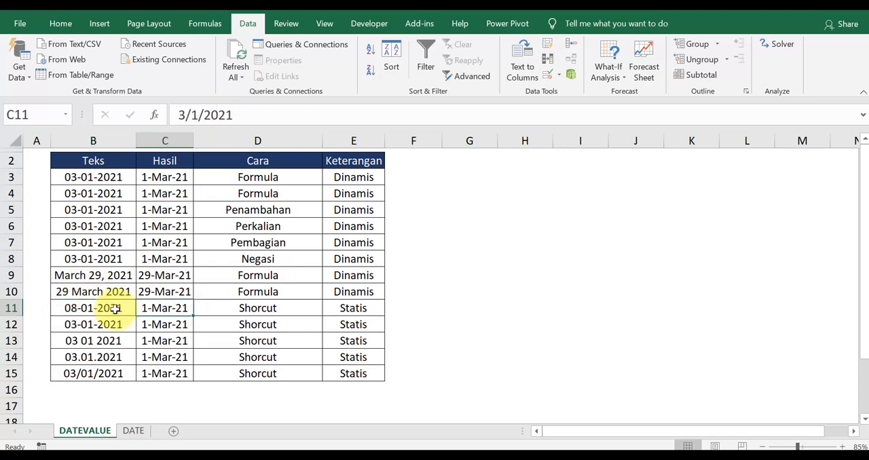
# Change the text date in B10 to 28 March 2021 and check whether the formula result in C10 responds
pyautogui.click(79, 292)
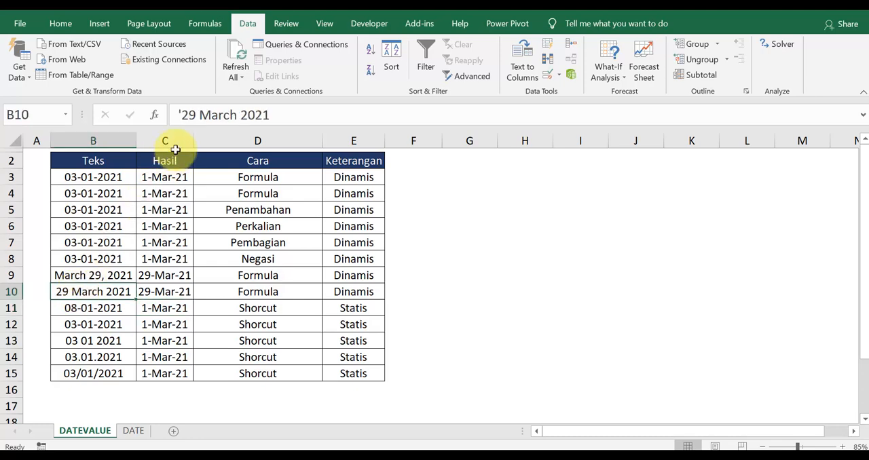
pyautogui.click(197, 114)
pyautogui.press('BackSpace')
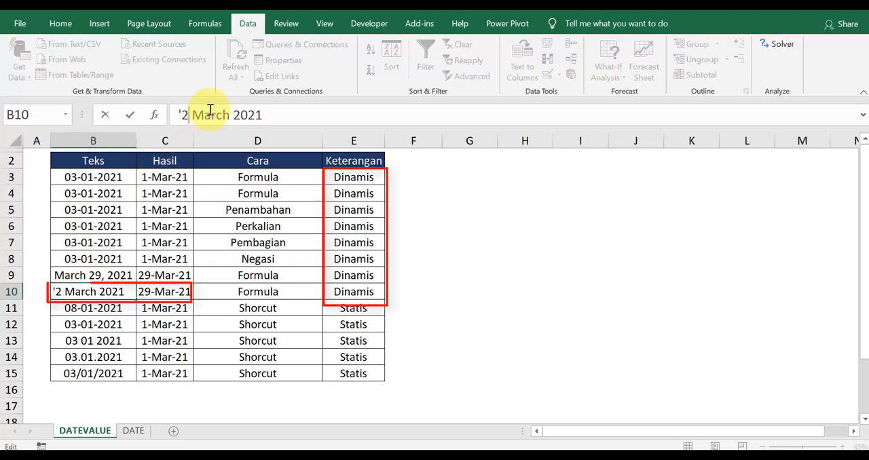
pyautogui.write('8')
pyautogui.press('Return')
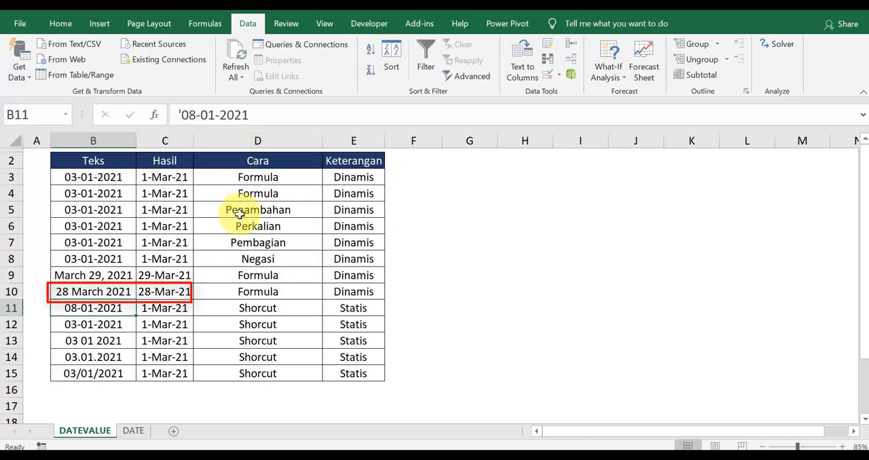
pyautogui.click(142, 292)
pyautogui.click(126, 292)
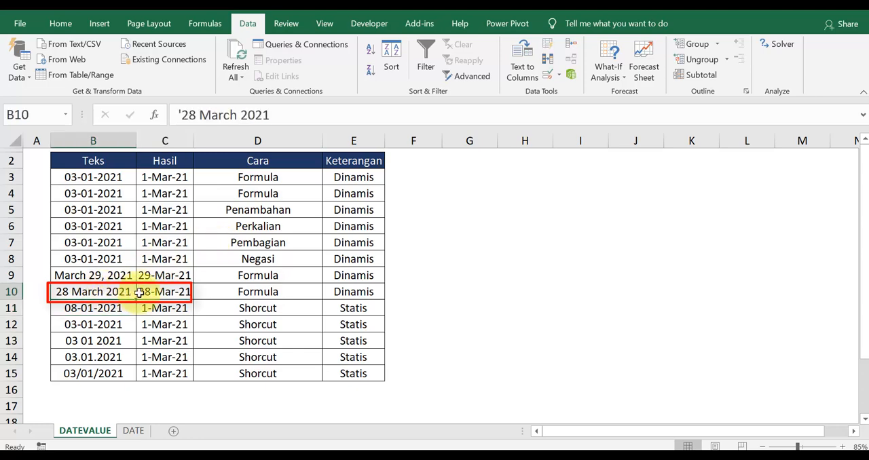
pyautogui.click(155, 292)
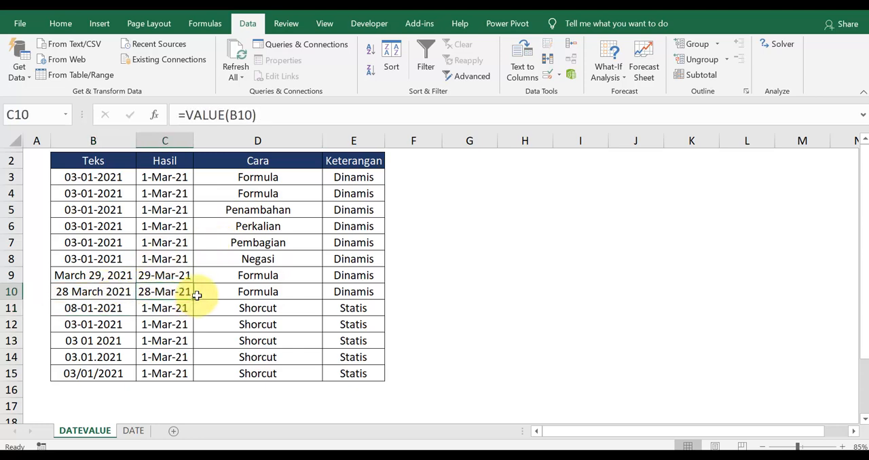